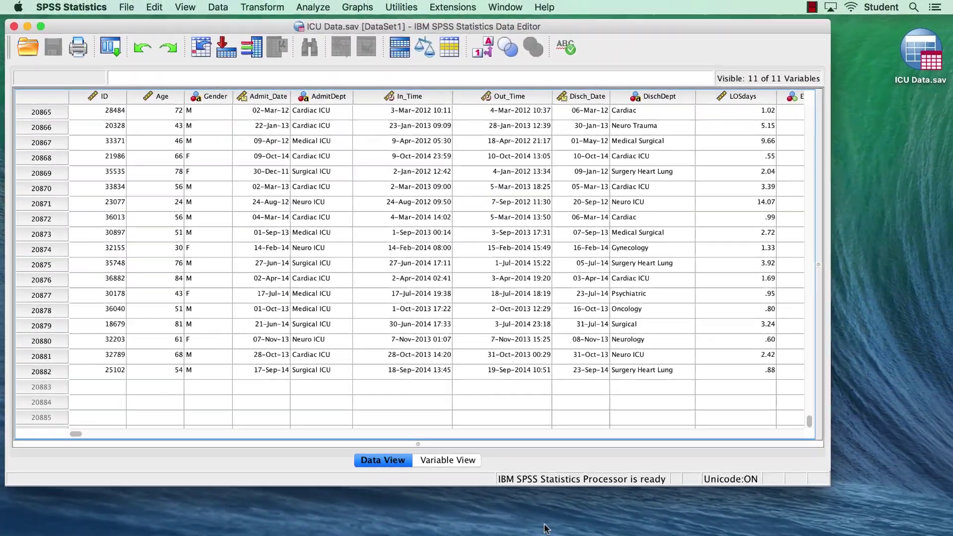
Review the eleven variable definitions in Variable View, then show the case data from case 1
{"action": "left_click", "coordinate": [460, 460]}
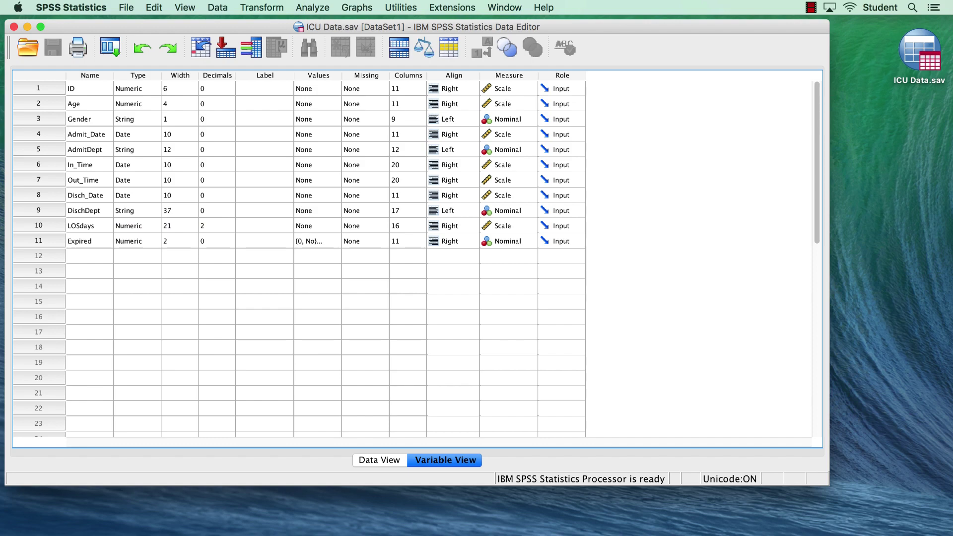
{"action": "left_click", "coordinate": [385, 460]}
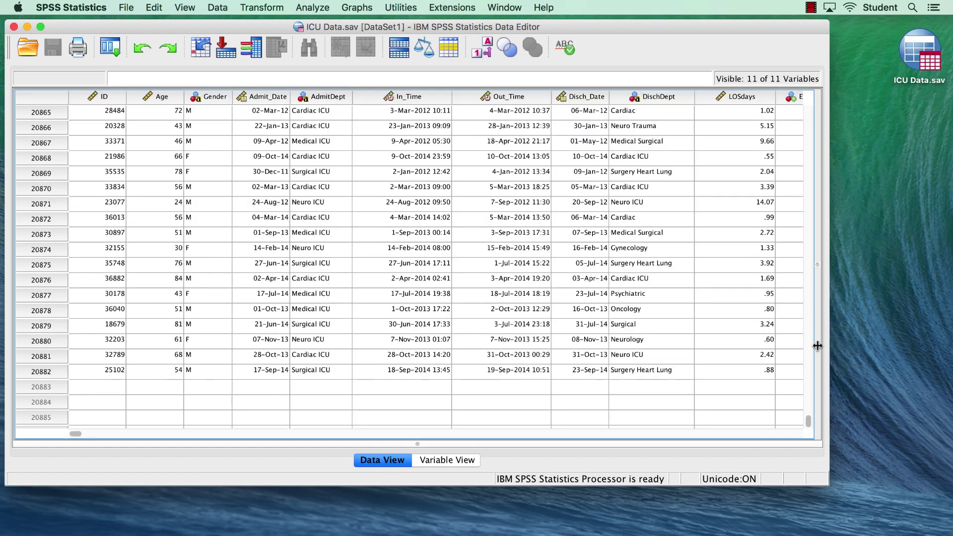
{"action": "left_click_drag", "start_coordinate": [809, 423], "coordinate": [808, 88]}
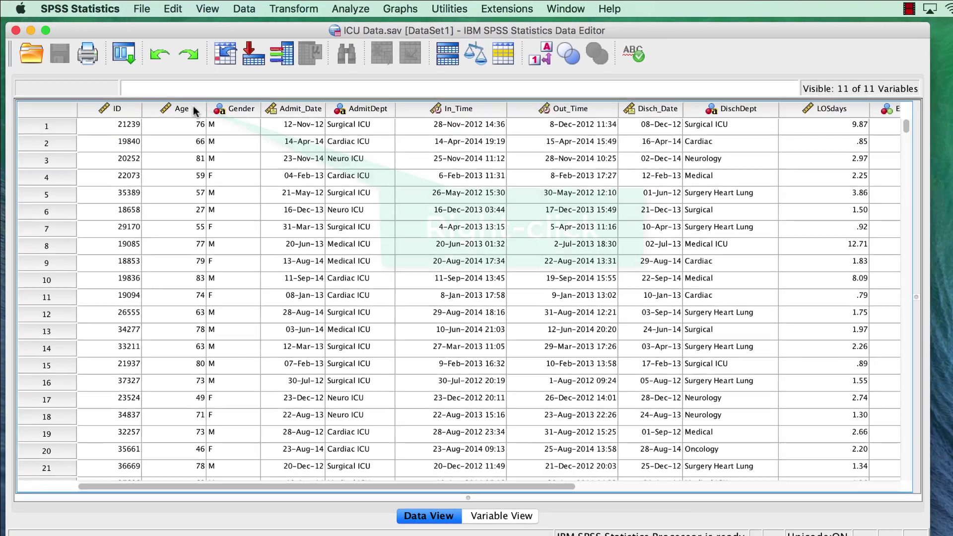
Run Descriptive Statistics on the Age column for all 20882 cases and reposition the Output Viewer
{"action": "right_click", "coordinate": [190, 110]}
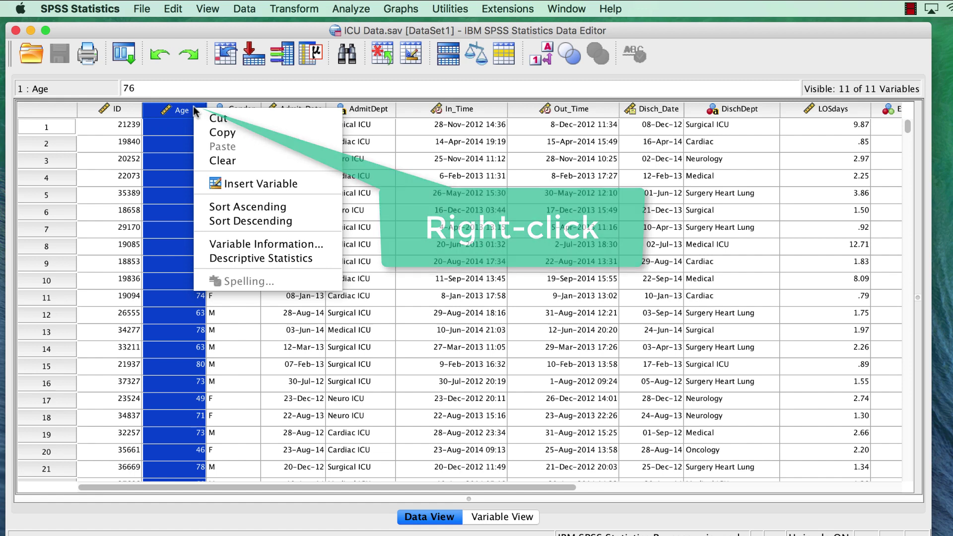
{"action": "left_click", "coordinate": [325, 260]}
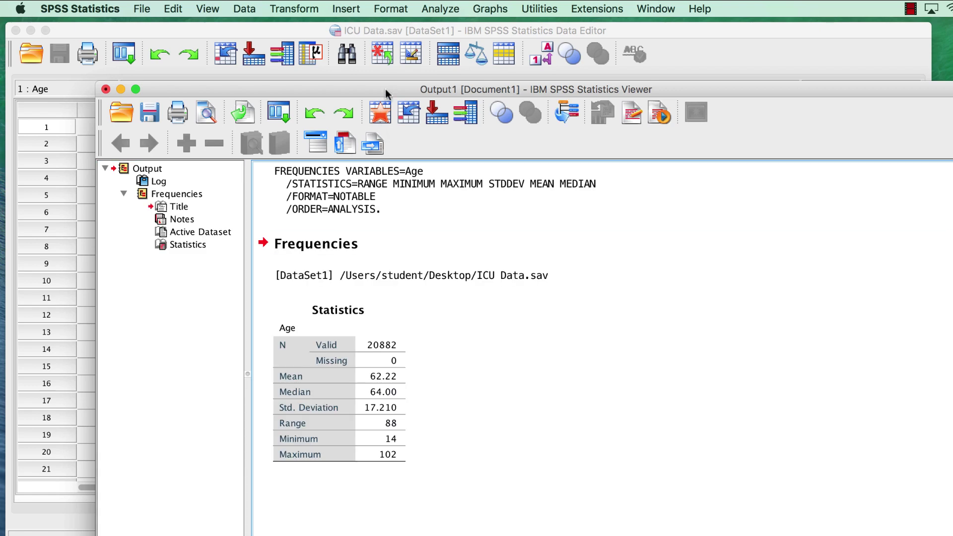
{"action": "left_click_drag", "start_coordinate": [385, 89], "coordinate": [367, 67]}
{"action": "left_click", "coordinate": [379, 320]}
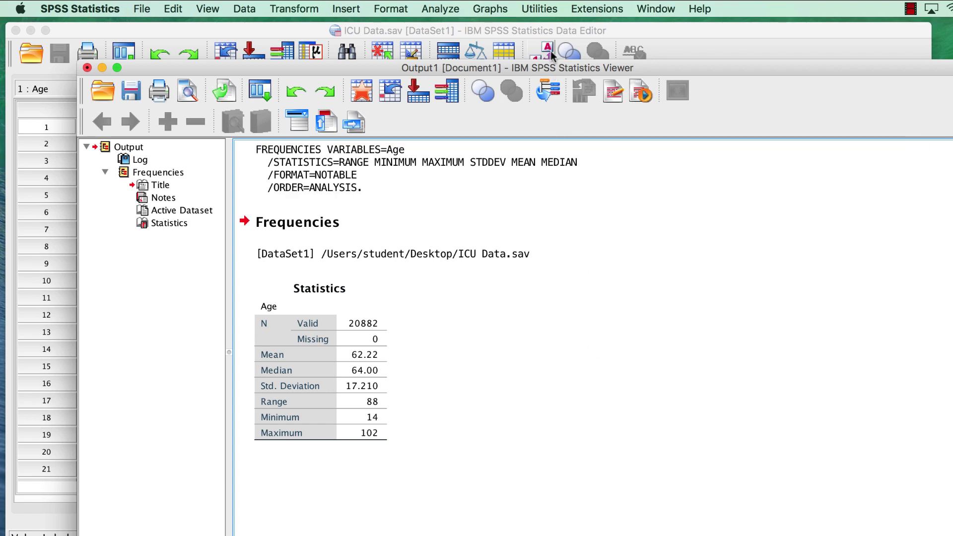
Use Select Cases to keep a random sample of approximately 10% of all cases
{"action": "left_click", "coordinate": [551, 30]}
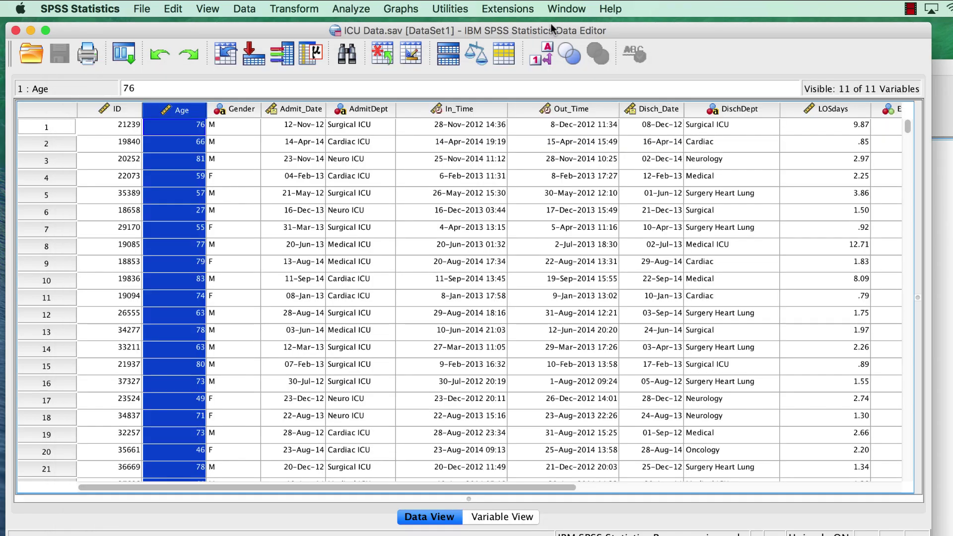
{"action": "left_click", "coordinate": [311, 179]}
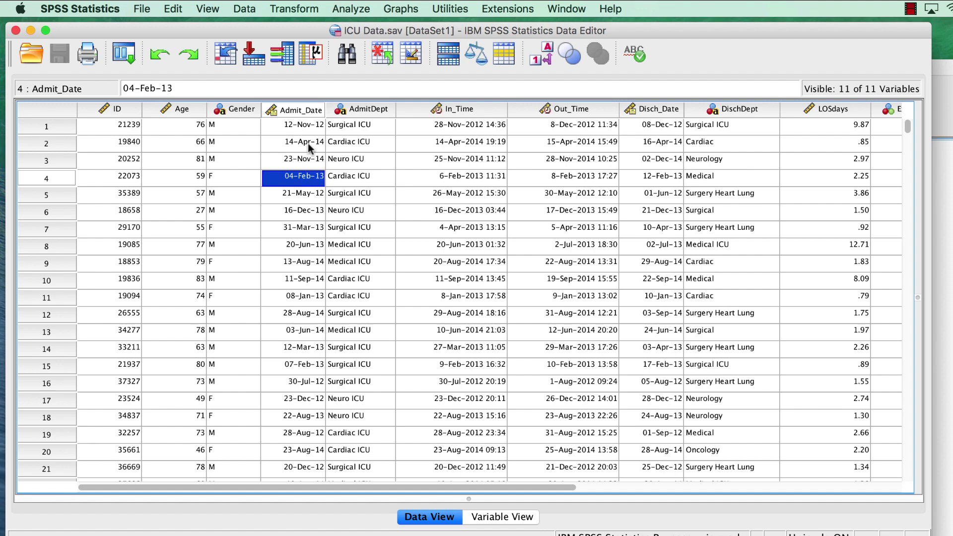
{"action": "left_click", "coordinate": [244, 9]}
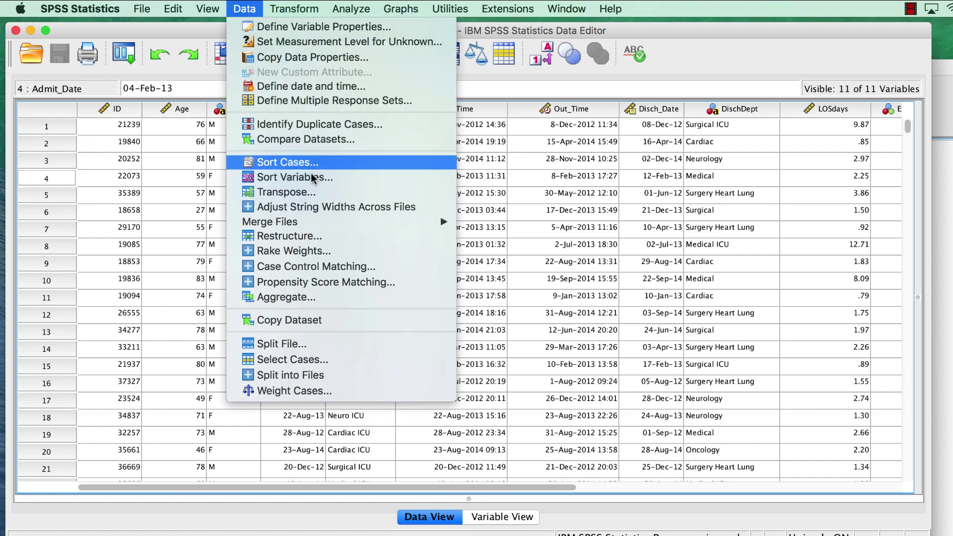
{"action": "left_click", "coordinate": [370, 358]}
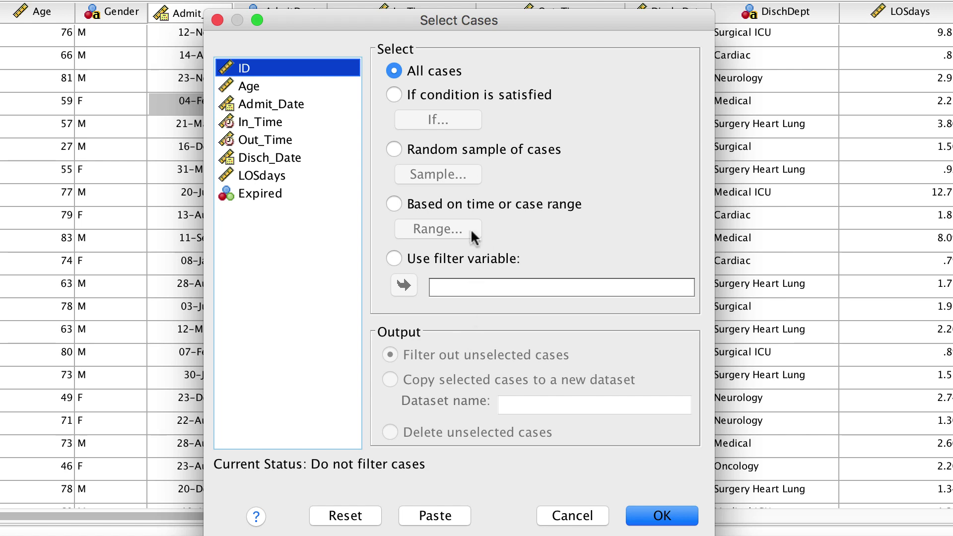
{"action": "left_click", "coordinate": [497, 152]}
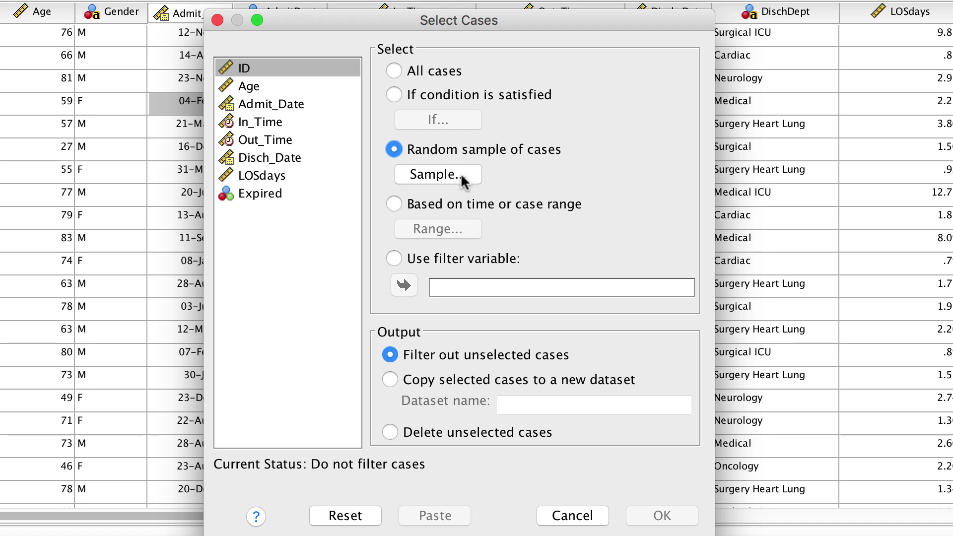
{"action": "left_click", "coordinate": [437, 175]}
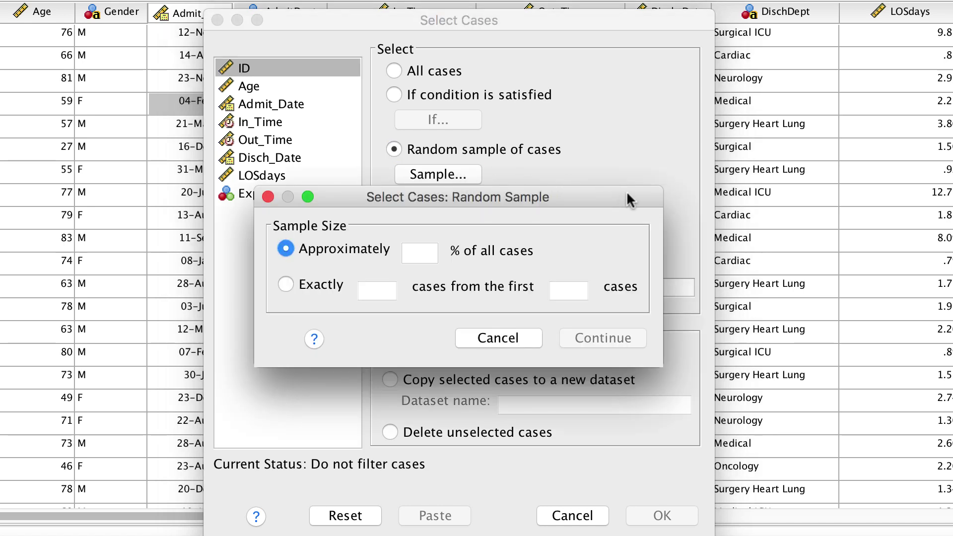
{"action": "left_click", "coordinate": [418, 253]}
{"action": "type", "text": "50"}
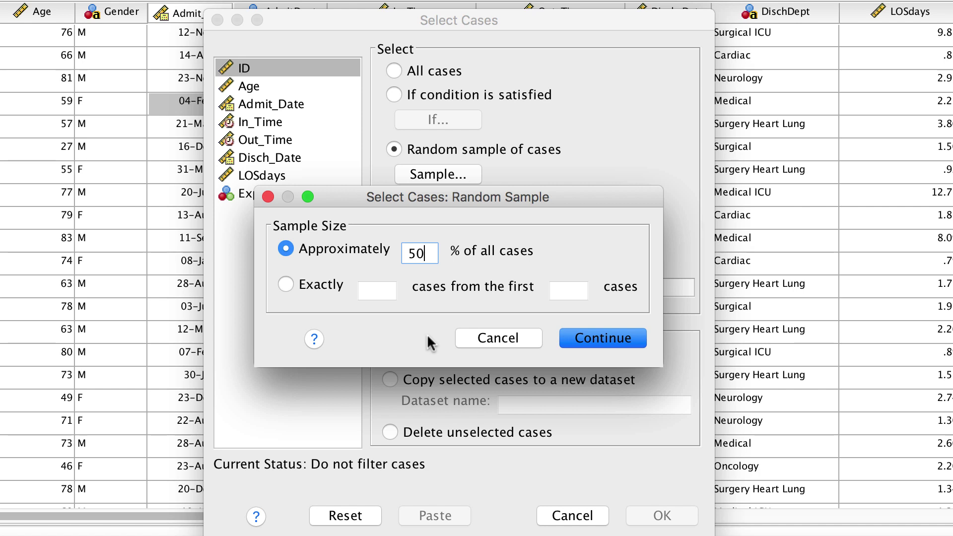
{"action": "key", "text": "BackSpace"}
{"action": "key", "text": "BackSpace"}
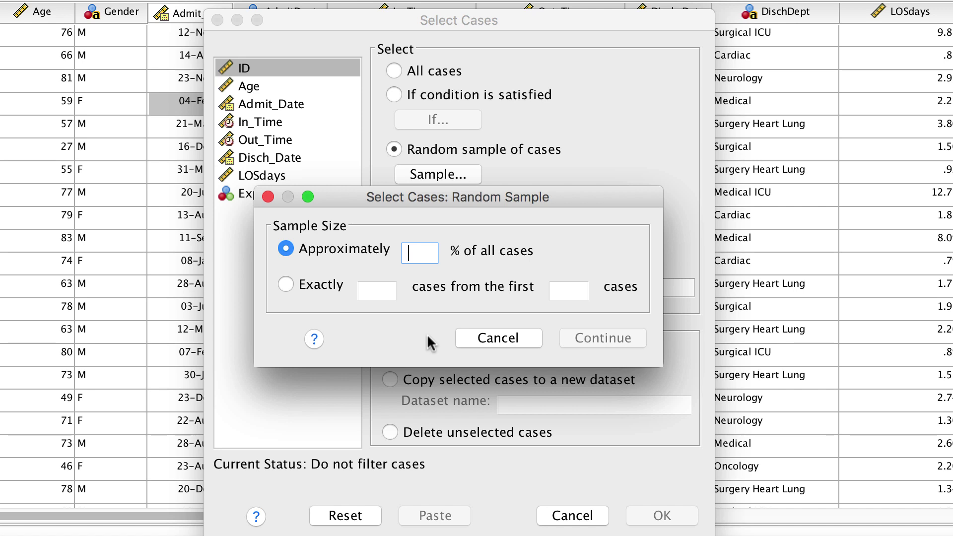
{"action": "type", "text": "10"}
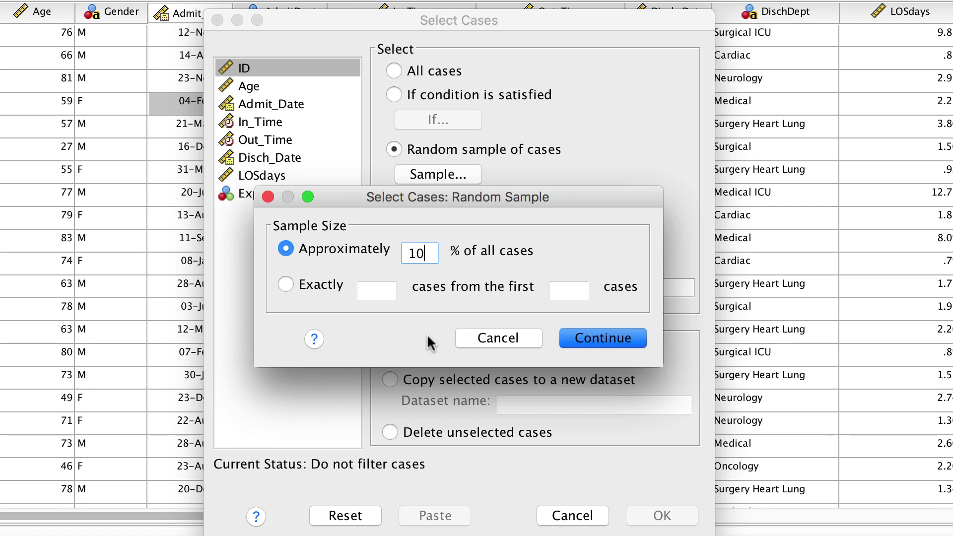
{"action": "left_click", "coordinate": [600, 339]}
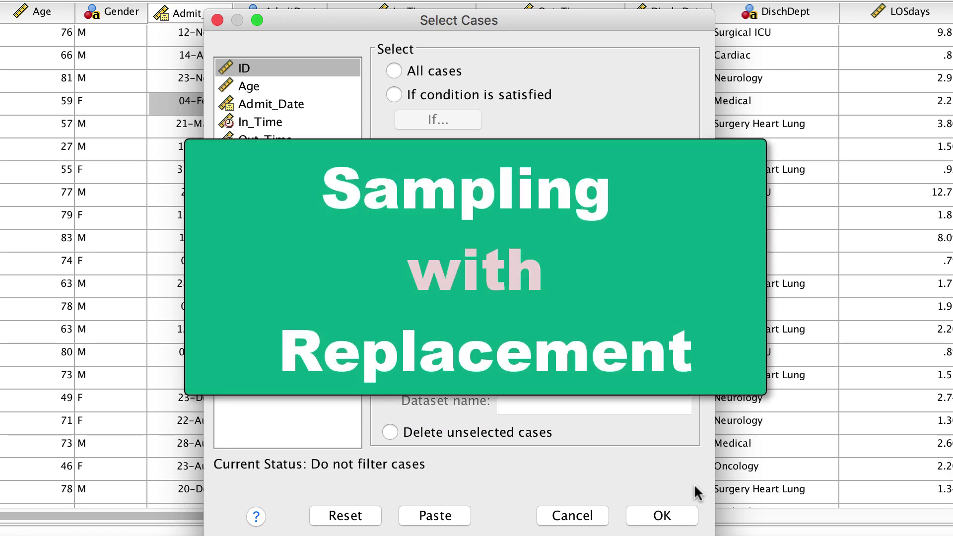
{"action": "left_click", "coordinate": [662, 515]}
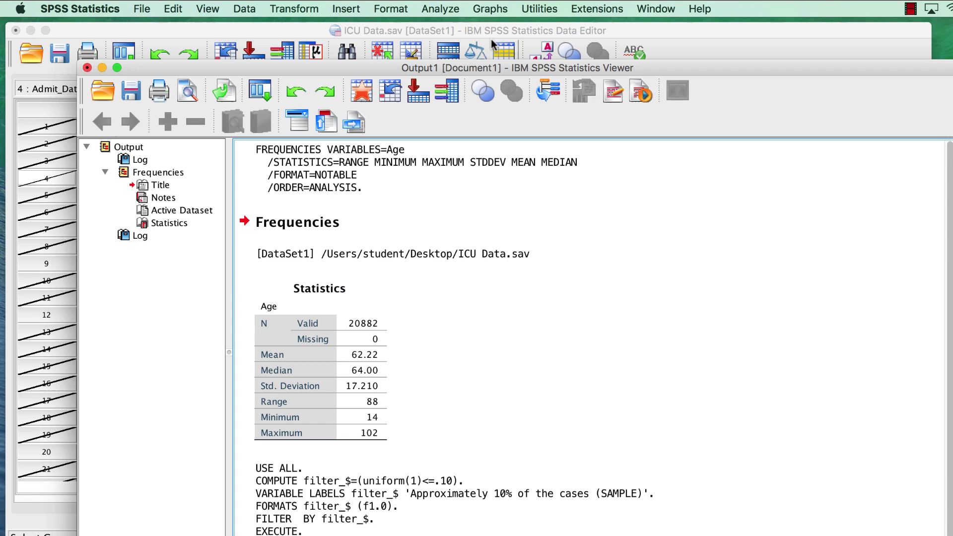
Run Descriptive Statistics on Age for the 10% sample (N 2055, mean 62.48)
{"action": "left_click", "coordinate": [490, 29]}
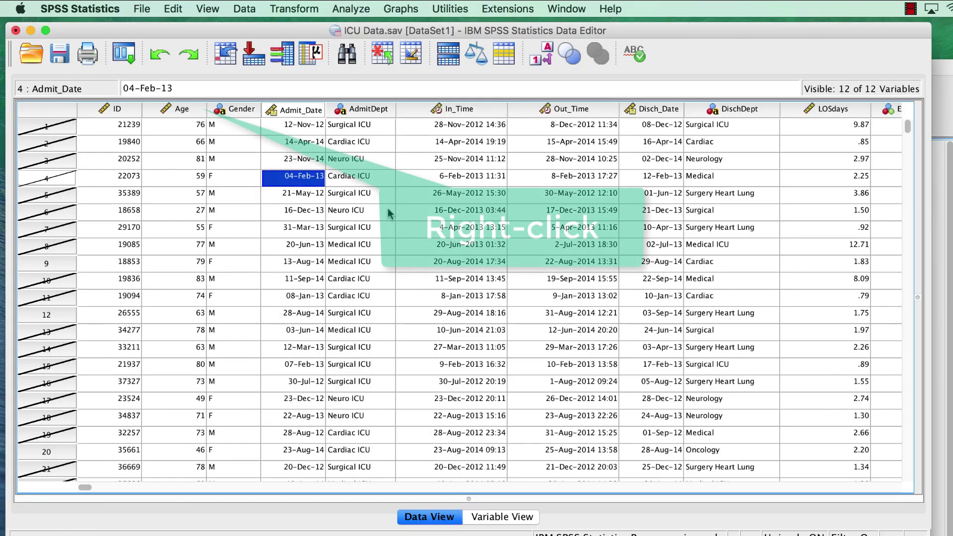
{"action": "right_click", "coordinate": [189, 112]}
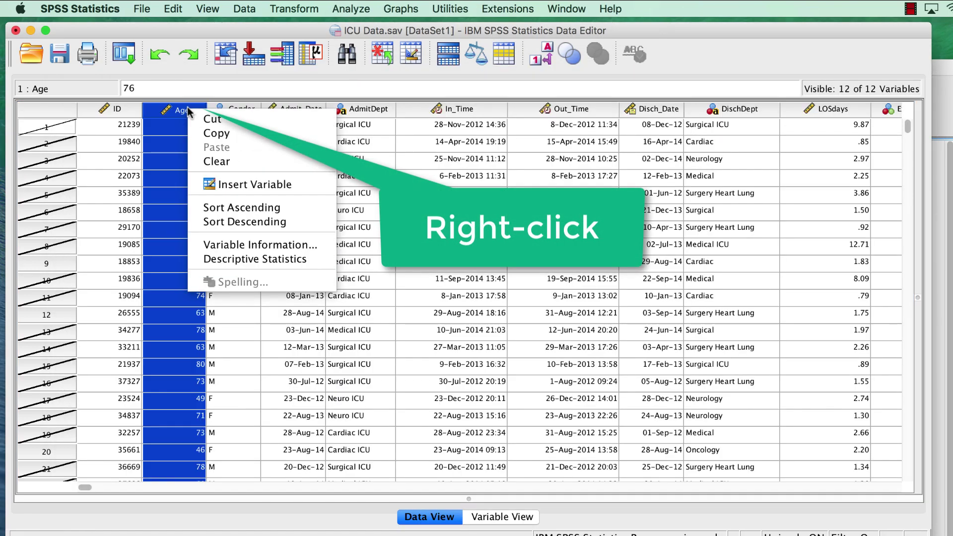
{"action": "left_click", "coordinate": [271, 261]}
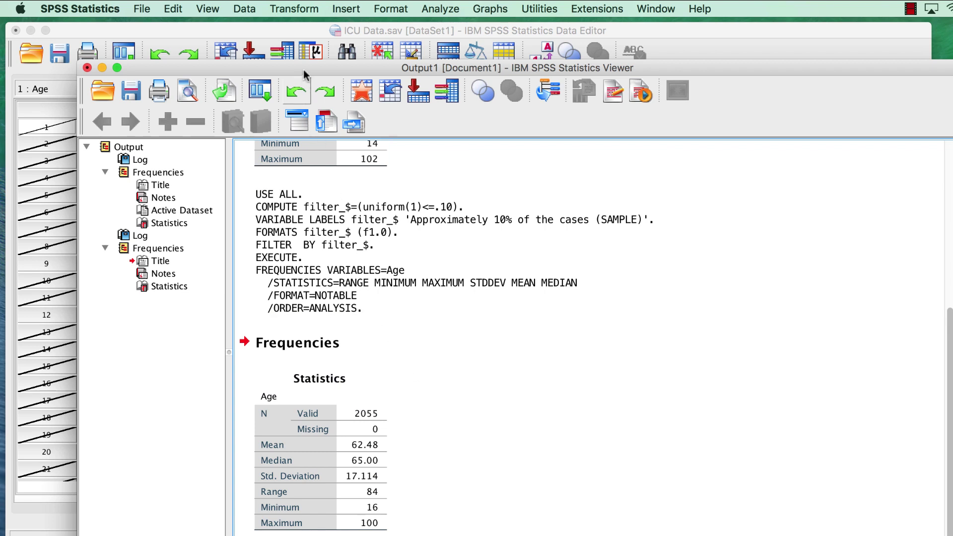
Reset Select Cases to all cases, removing the 10% sample filter
{"action": "left_click", "coordinate": [302, 29]}
{"action": "left_click", "coordinate": [347, 179]}
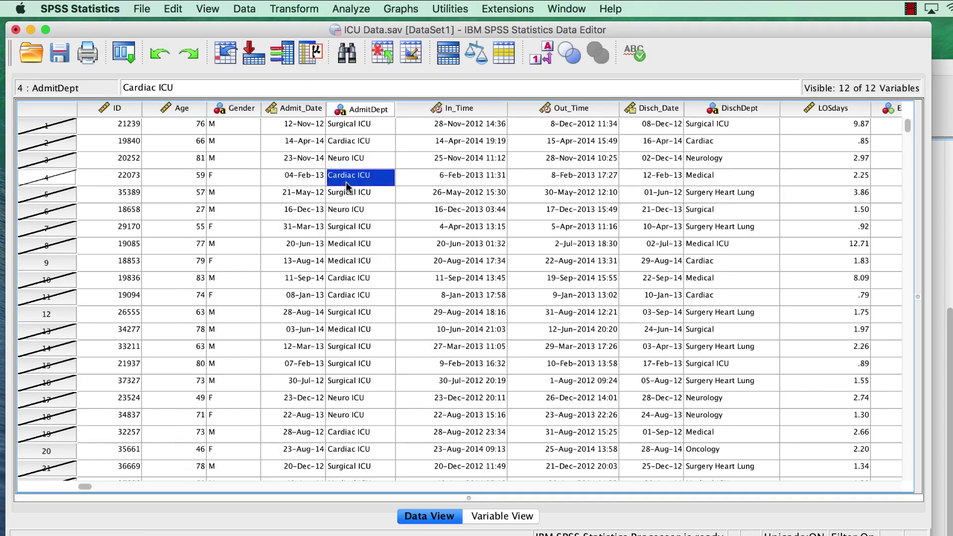
{"action": "left_click", "coordinate": [129, 52]}
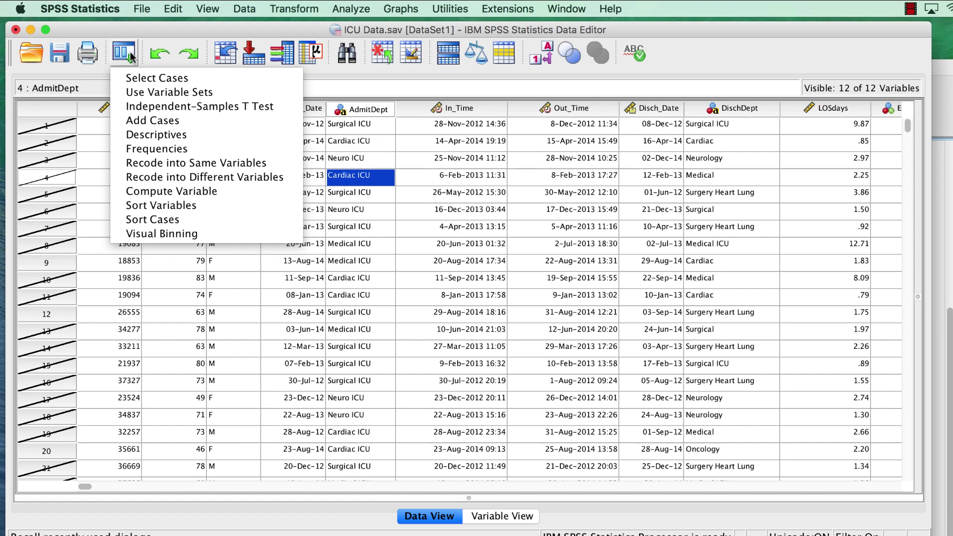
{"action": "left_click", "coordinate": [205, 78]}
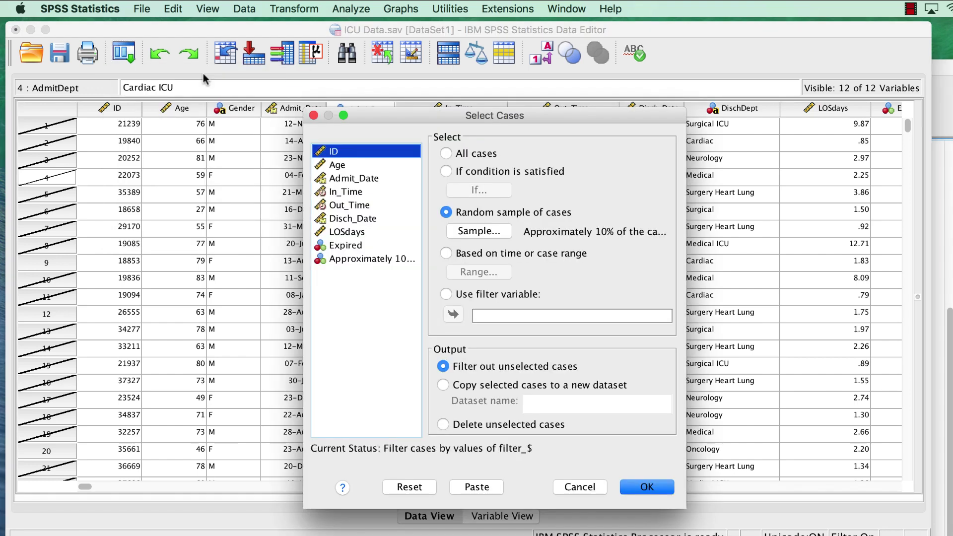
{"action": "left_click", "coordinate": [408, 487]}
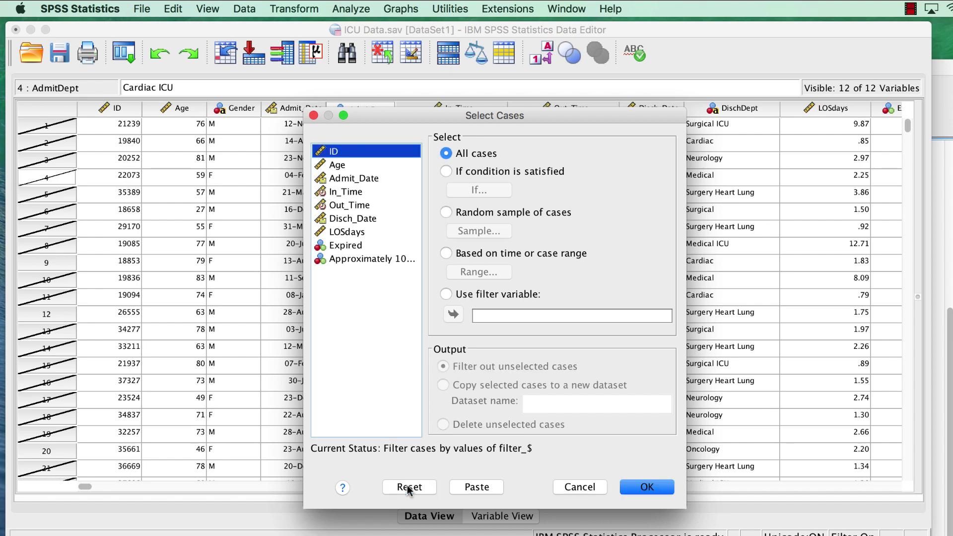
{"action": "left_click", "coordinate": [640, 487]}
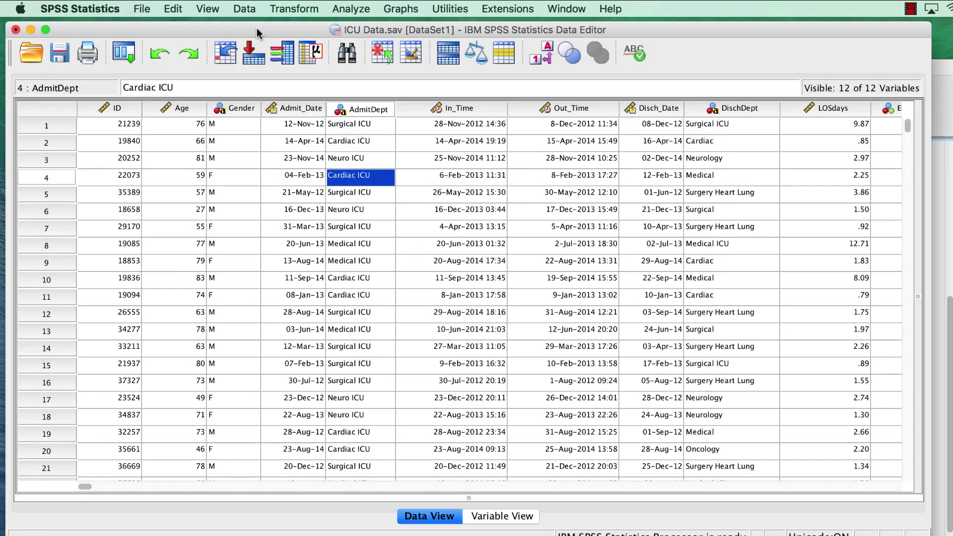
Filter a random sample of exactly 30 cases from the first 20000
{"action": "left_click", "coordinate": [256, 32]}
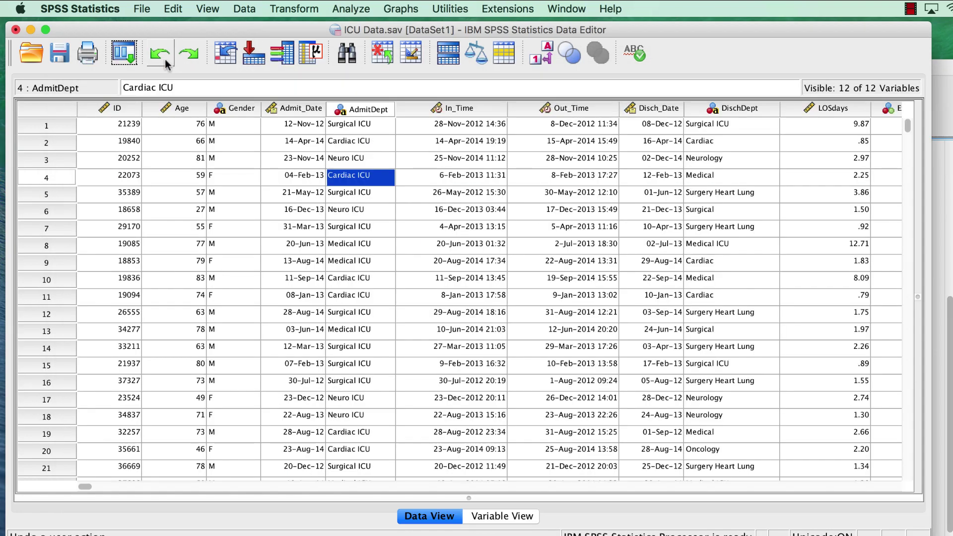
{"action": "left_click", "coordinate": [130, 52]}
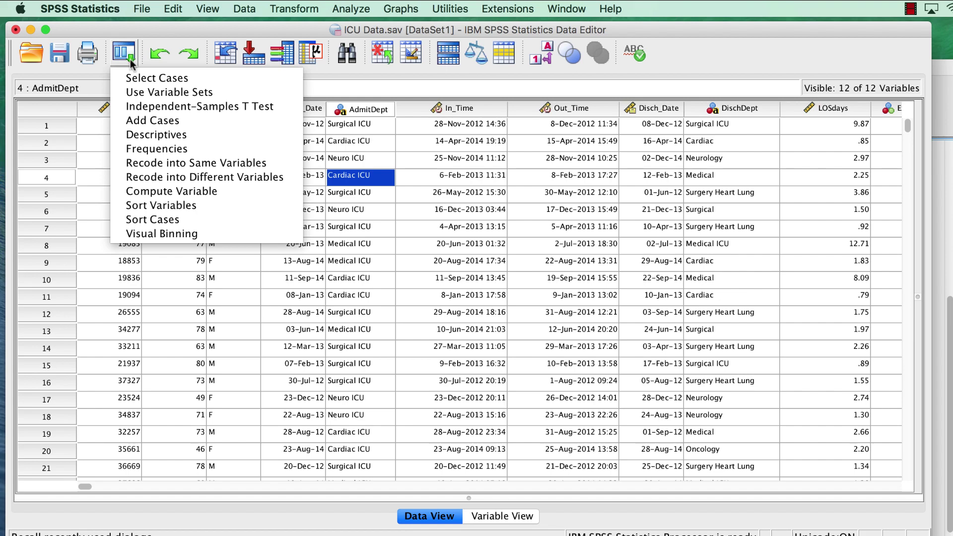
{"action": "left_click", "coordinate": [216, 77]}
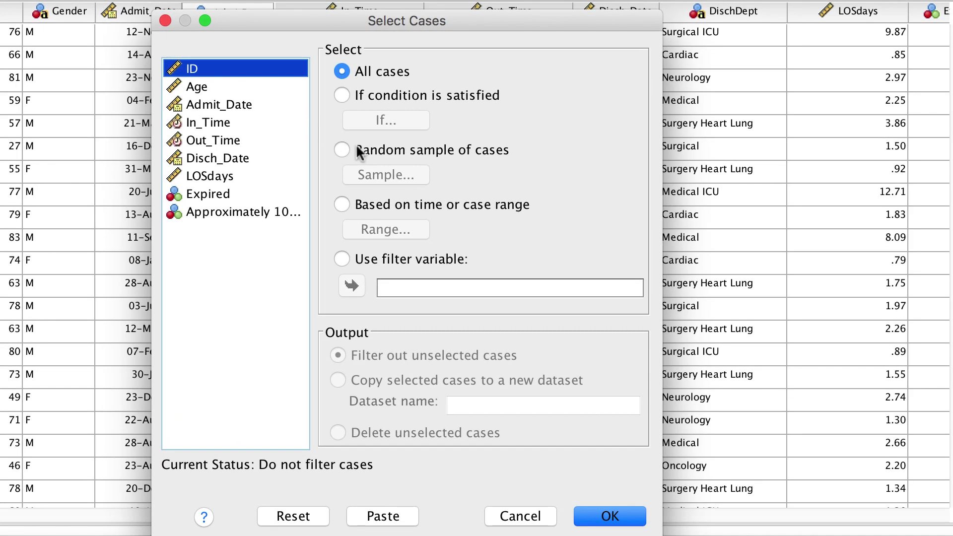
{"action": "left_click", "coordinate": [344, 145]}
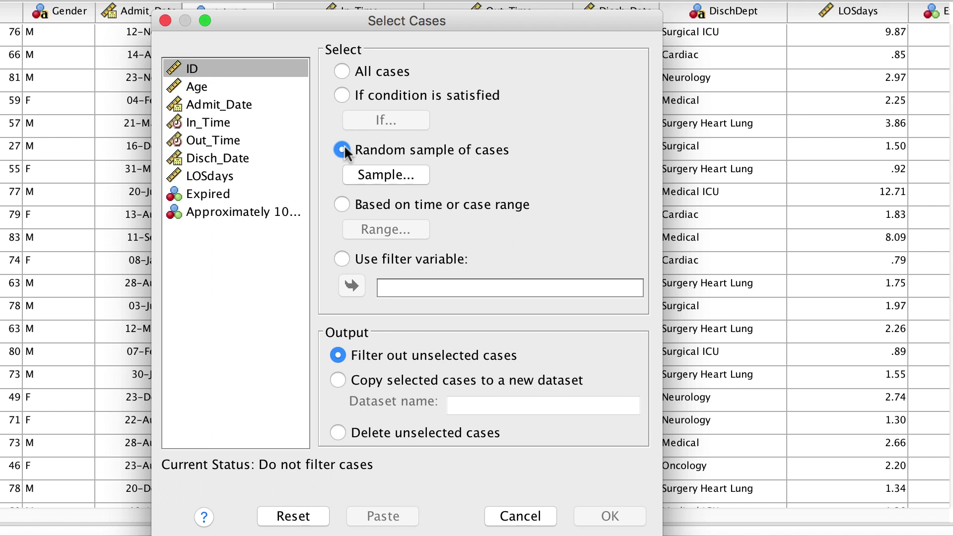
{"action": "left_click", "coordinate": [398, 174]}
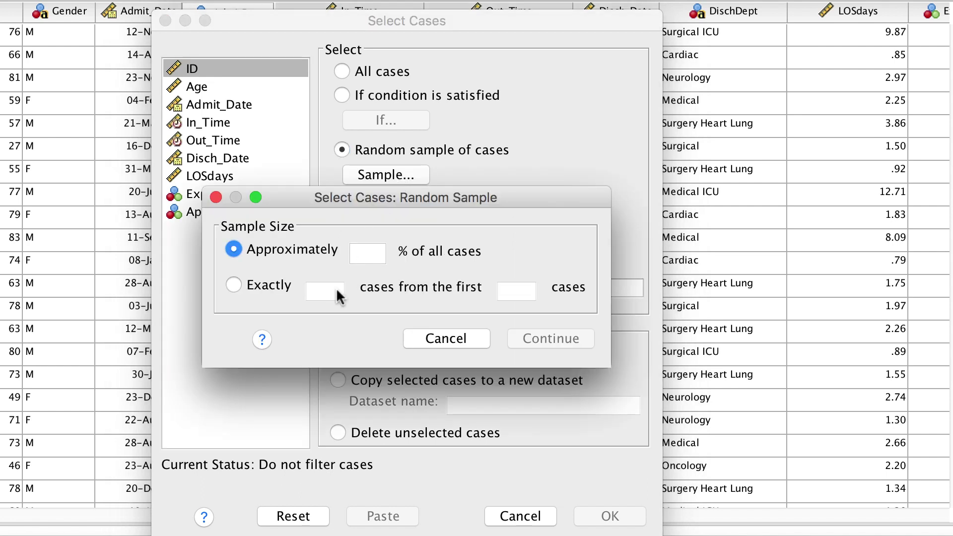
{"action": "left_click", "coordinate": [283, 285]}
{"action": "left_click", "coordinate": [311, 287]}
{"action": "type", "text": "30"}
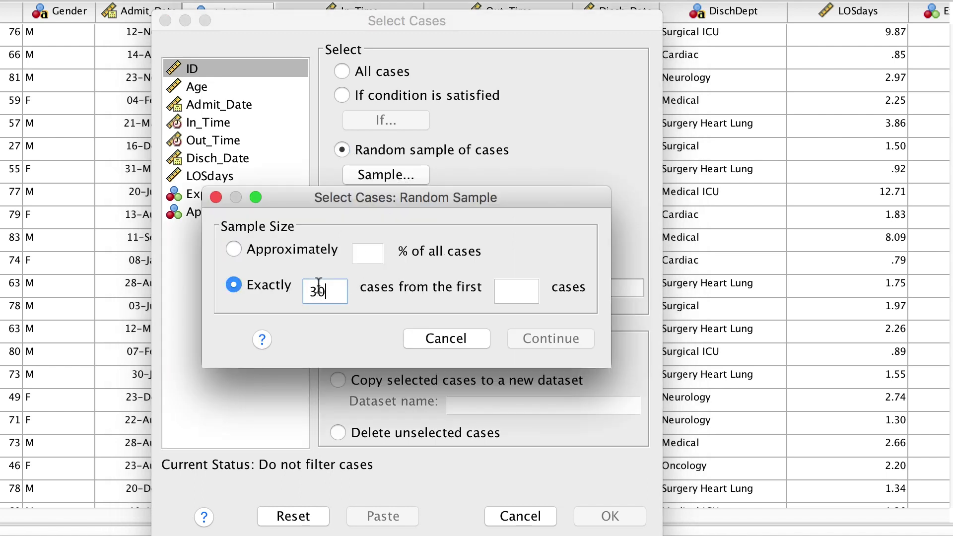
{"action": "left_click", "coordinate": [517, 292]}
{"action": "type", "text": "20000"}
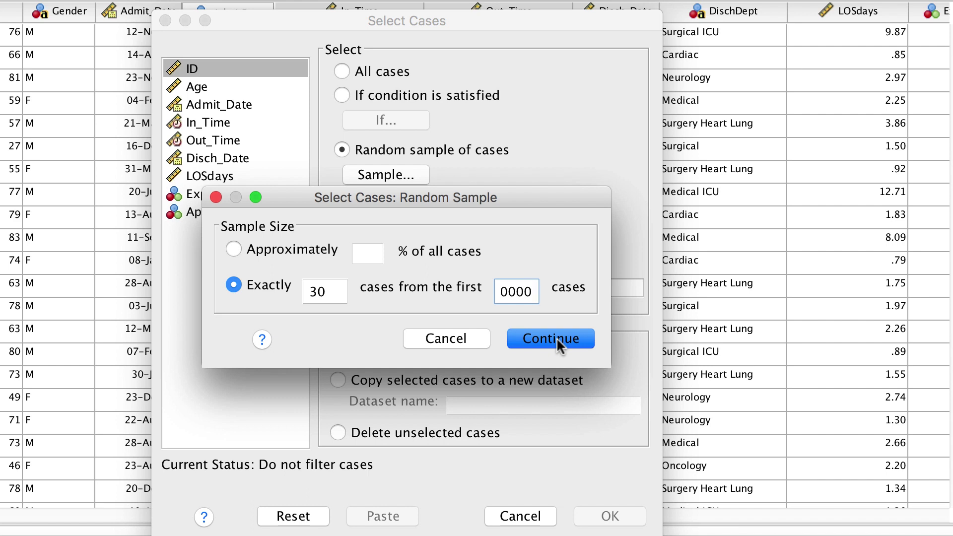
{"action": "left_click", "coordinate": [556, 341]}
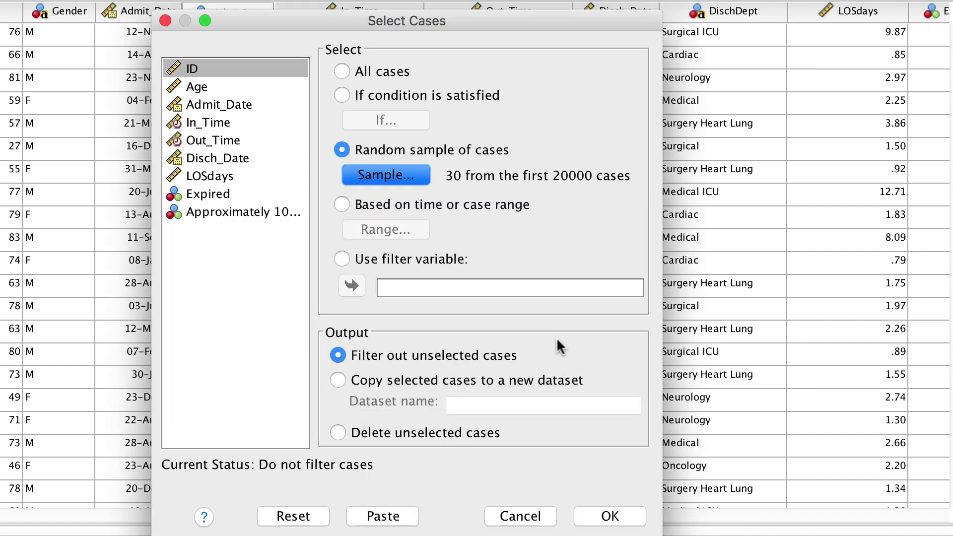
{"action": "left_click", "coordinate": [611, 516]}
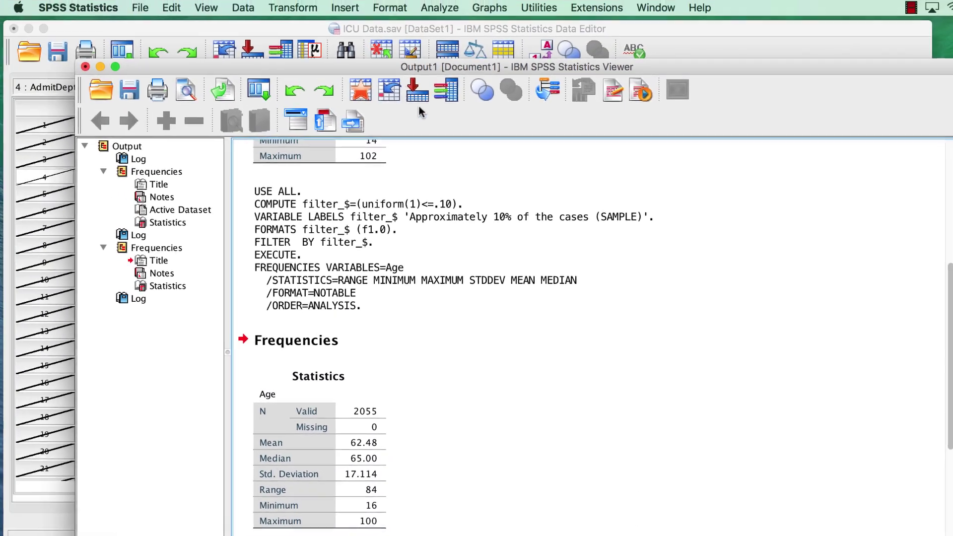
Run Descriptive Statistics on Age for the 30-case sample (mean 61.43, median 61.00)
{"action": "left_click", "coordinate": [383, 30]}
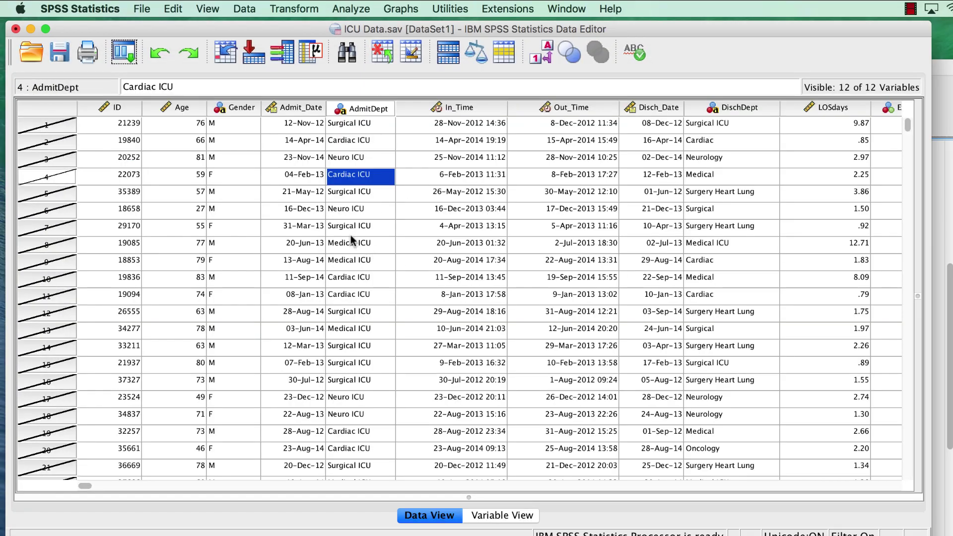
{"action": "right_click", "coordinate": [194, 106]}
{"action": "left_click", "coordinate": [262, 259]}
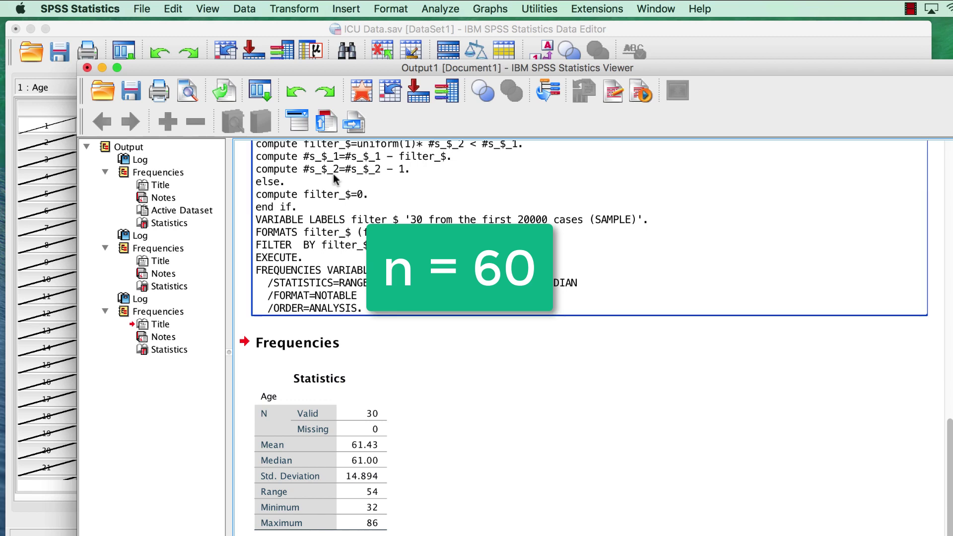
Reset Select Cases to all cases, removing the 30-case filter
{"action": "left_click", "coordinate": [296, 22]}
{"action": "left_click", "coordinate": [296, 192]}
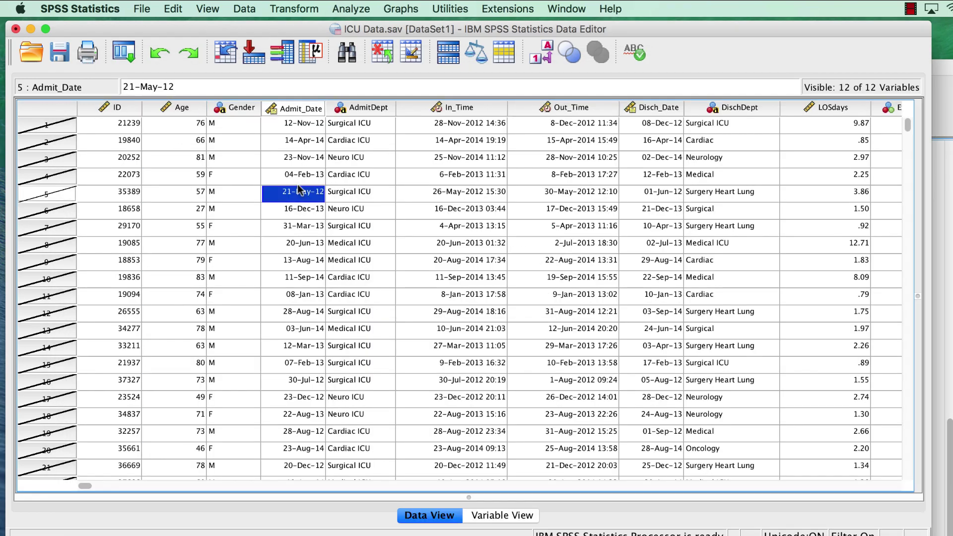
{"action": "left_click", "coordinate": [133, 62]}
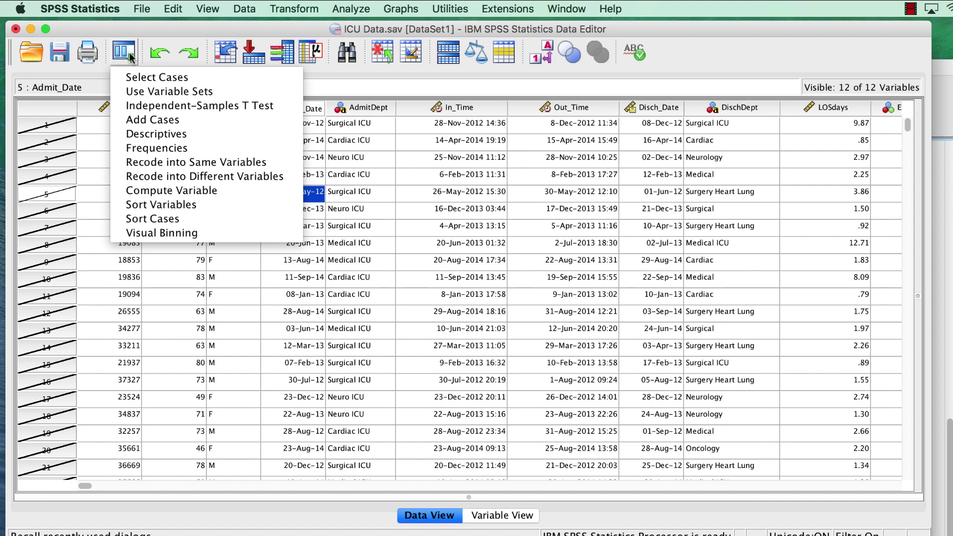
{"action": "left_click", "coordinate": [153, 75]}
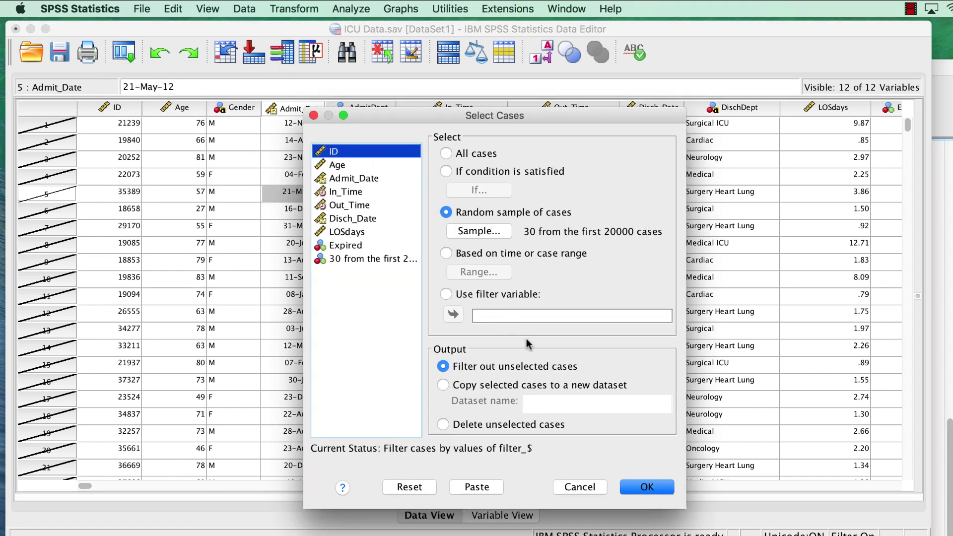
{"action": "left_click", "coordinate": [418, 487]}
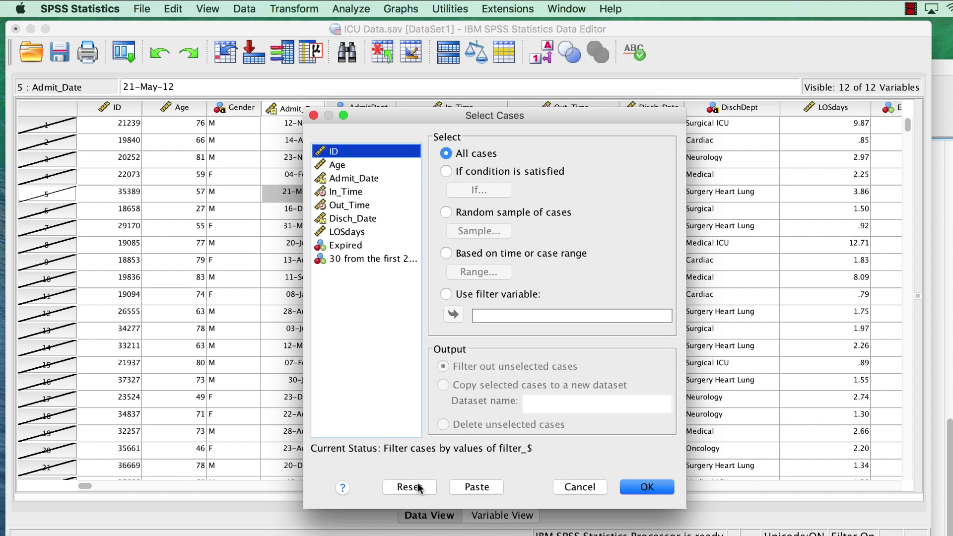
{"action": "left_click", "coordinate": [645, 487]}
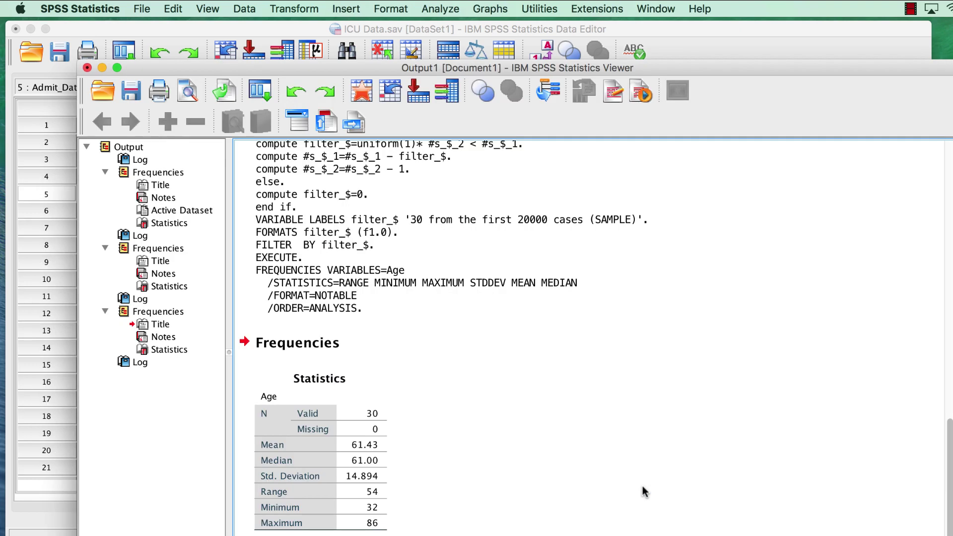
Filter a random sample of exactly 60 cases from the first 20000
{"action": "left_click", "coordinate": [302, 28]}
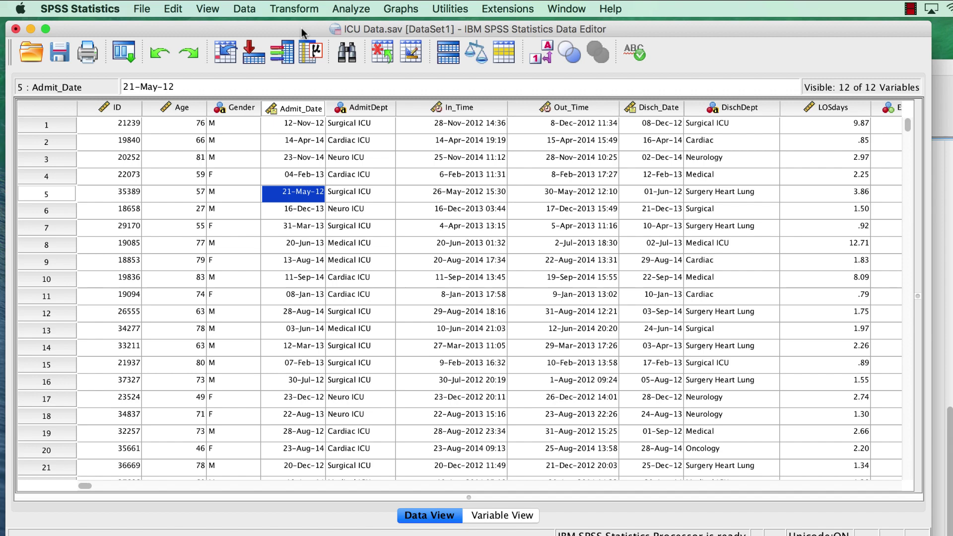
{"action": "left_click", "coordinate": [128, 53]}
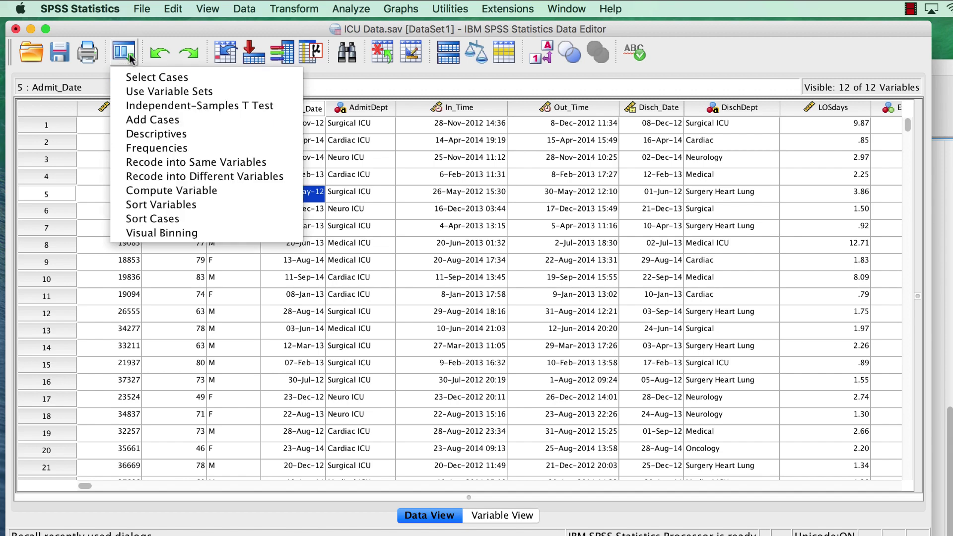
{"action": "left_click", "coordinate": [194, 75]}
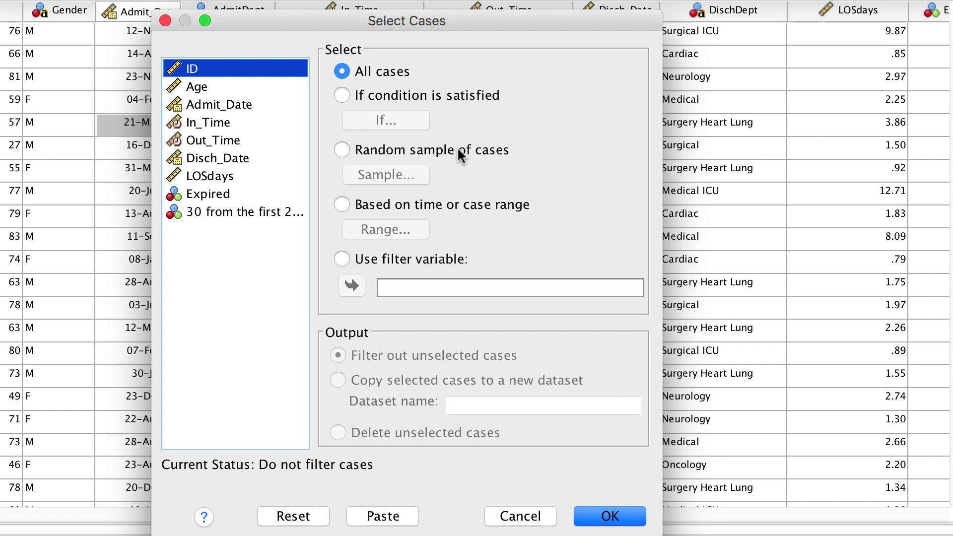
{"action": "left_click", "coordinate": [457, 147]}
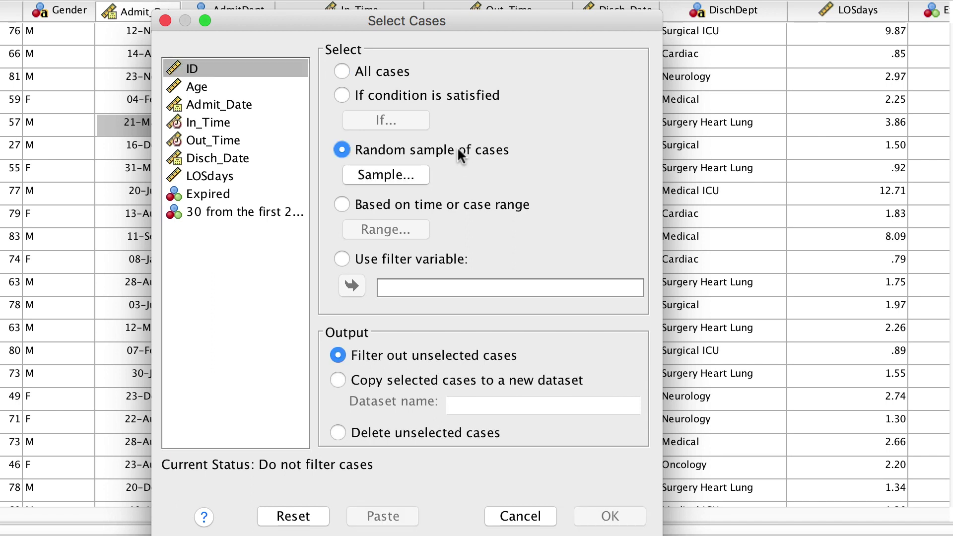
{"action": "left_click", "coordinate": [407, 175]}
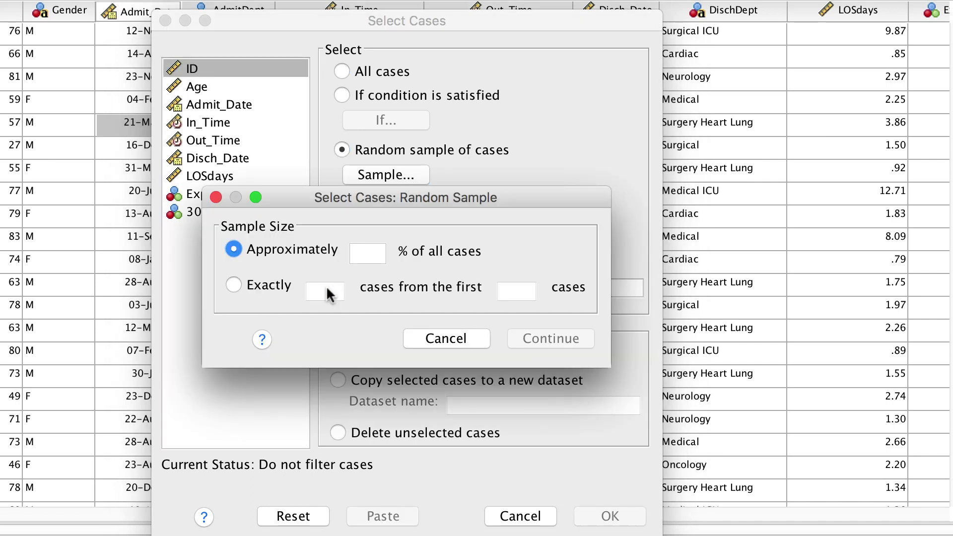
{"action": "left_click", "coordinate": [278, 286]}
{"action": "left_click", "coordinate": [325, 290]}
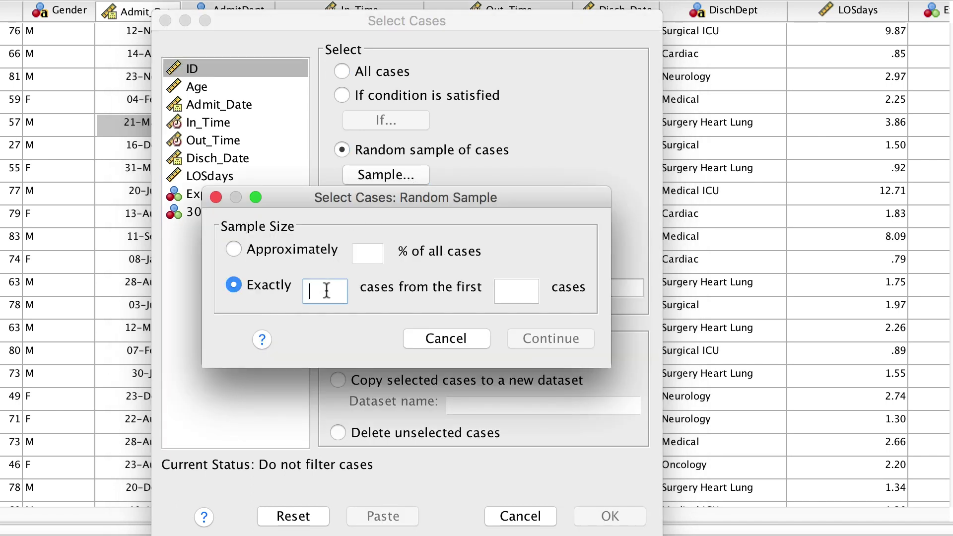
{"action": "type", "text": "60"}
{"action": "left_click", "coordinate": [514, 292]}
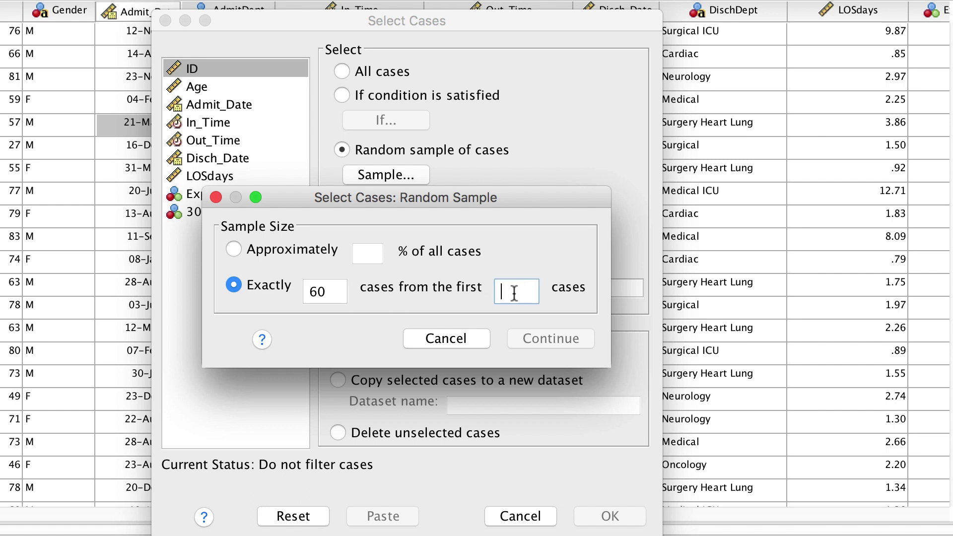
{"action": "type", "text": "20000"}
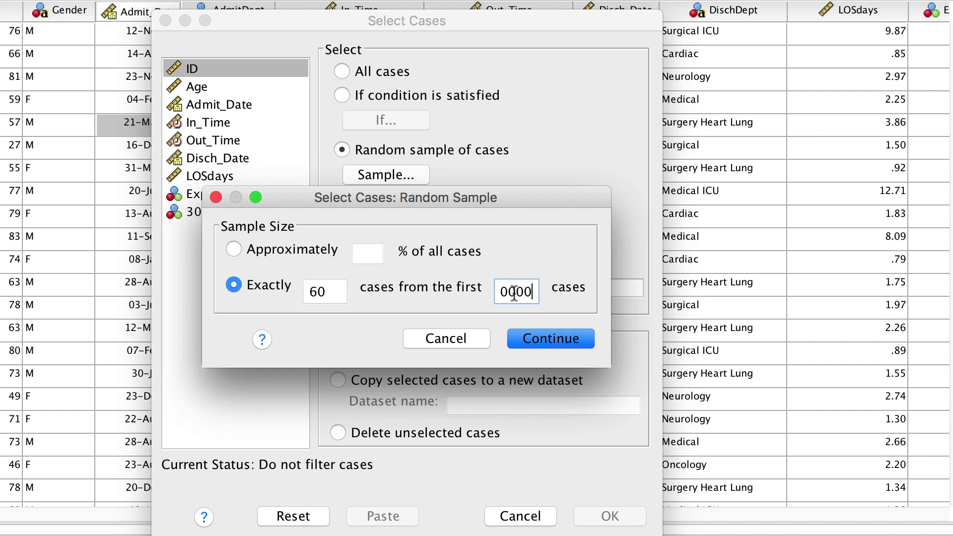
{"action": "left_click", "coordinate": [537, 337]}
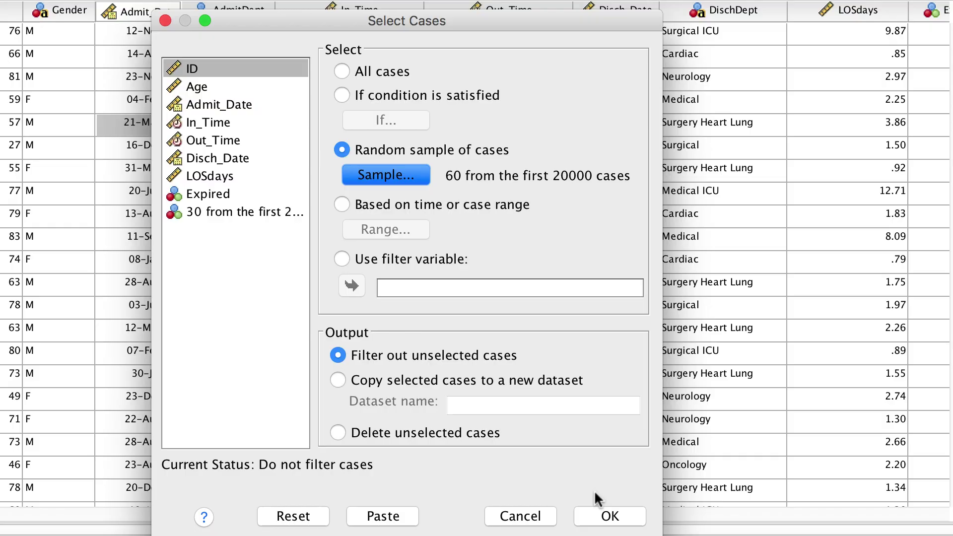
{"action": "left_click", "coordinate": [608, 519]}
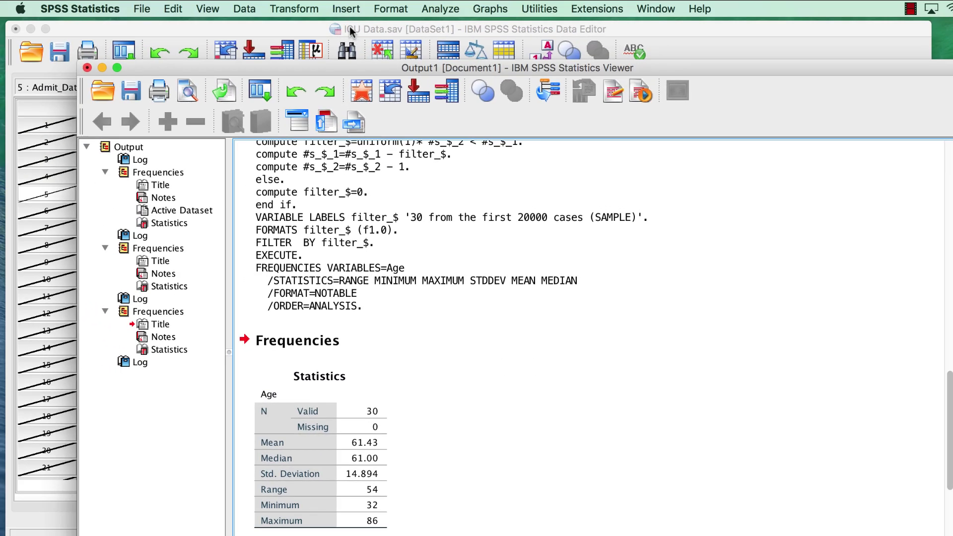
Run Descriptive Statistics on Age for the 60-case sample (mean 65.62, SD 18.091)
{"action": "left_click", "coordinate": [351, 27]}
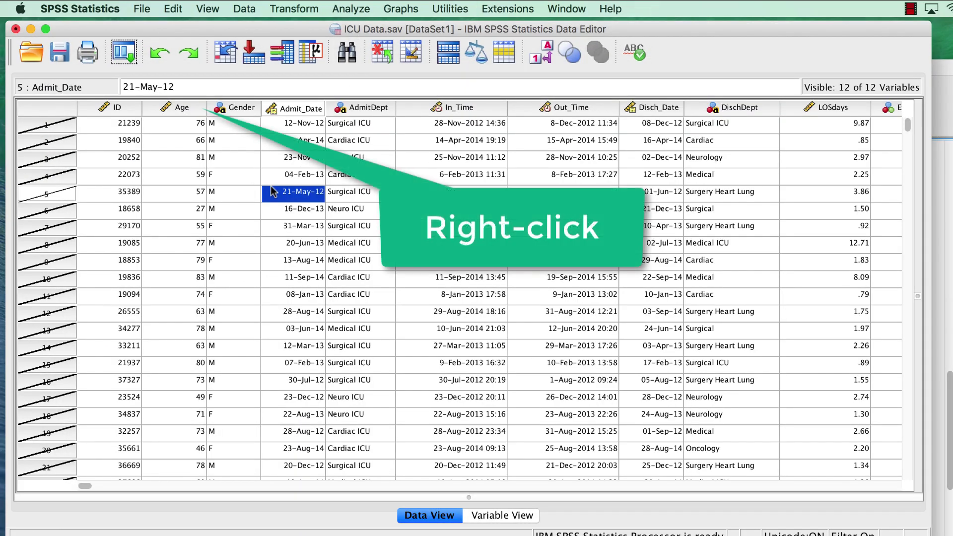
{"action": "right_click", "coordinate": [193, 108]}
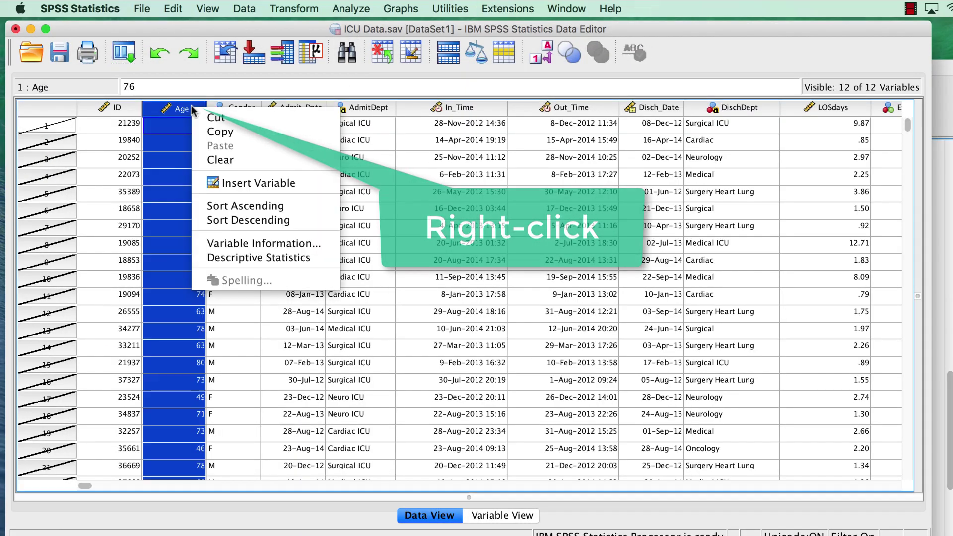
{"action": "left_click", "coordinate": [259, 257]}
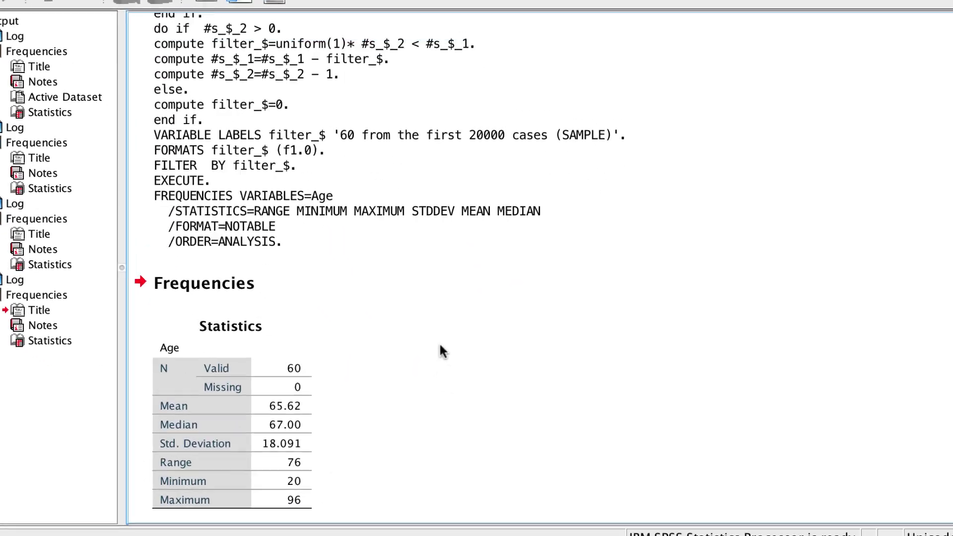